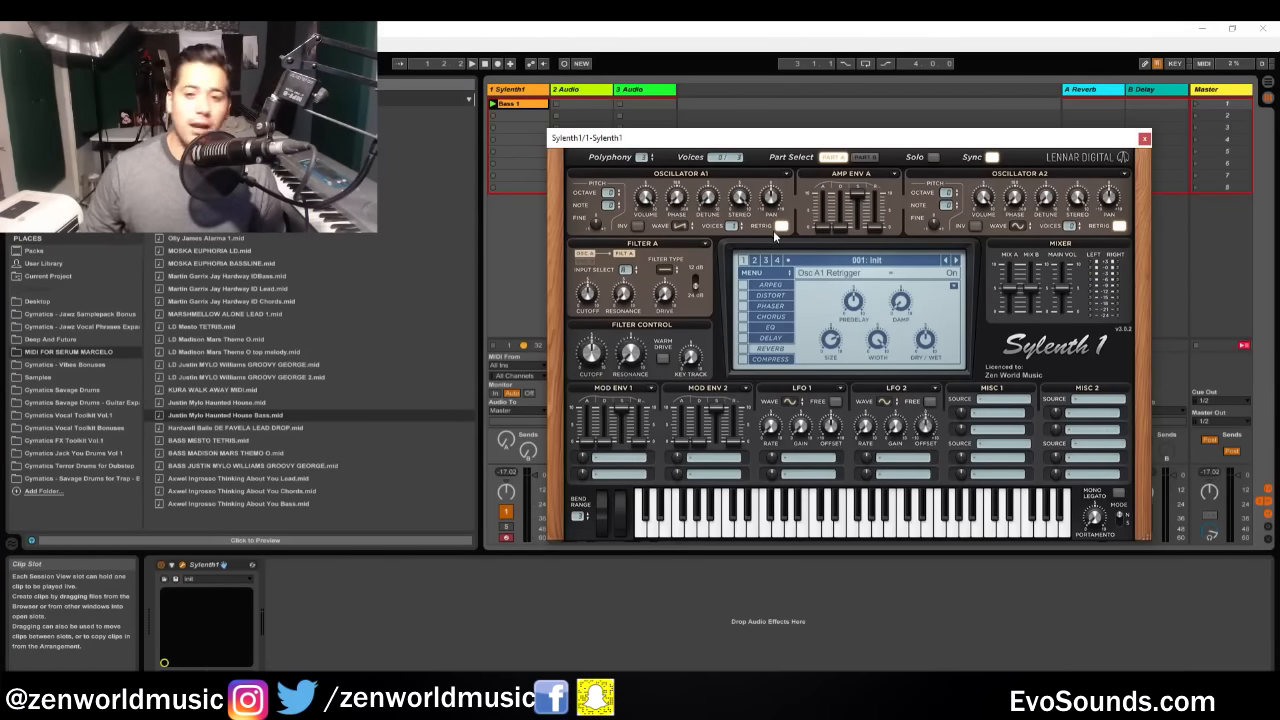
# - Set oscillator A1 to a Pulse wave at octave -2, reposition the Sylenth1 window and play back the bass
pyautogui.click(680, 225)
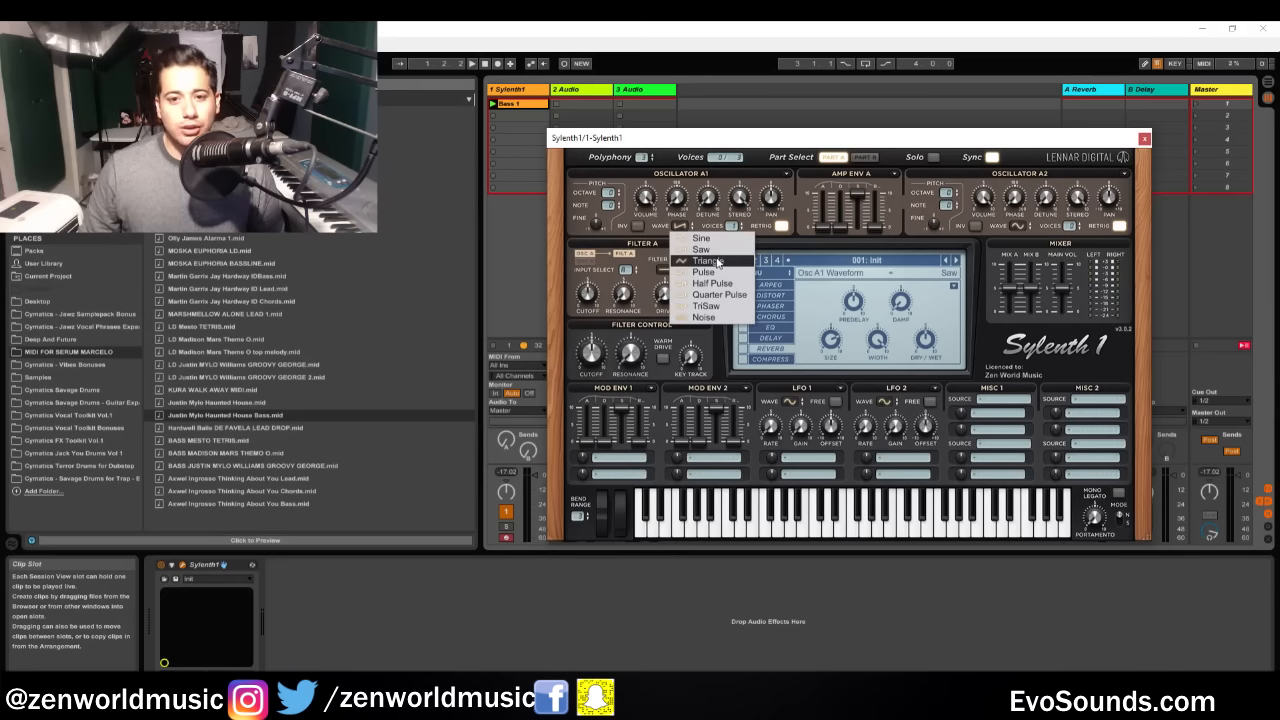
pyautogui.click(702, 272)
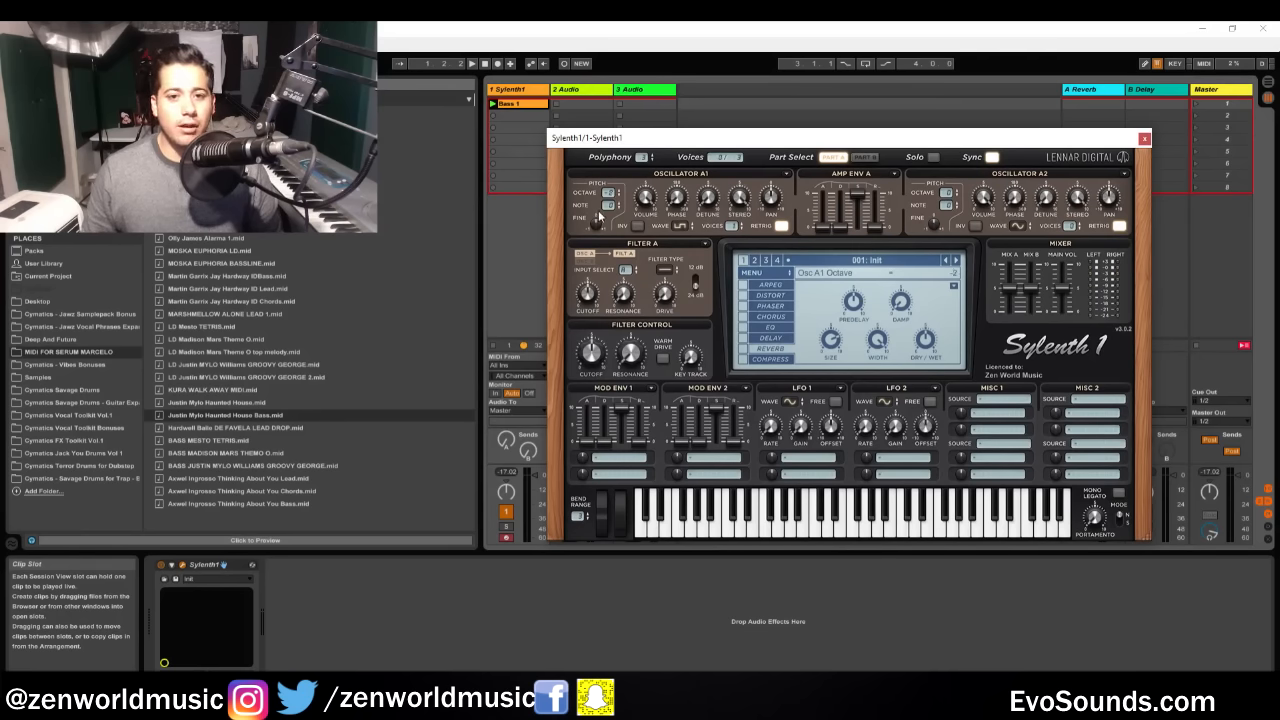
pyautogui.moveTo(655, 143); pyautogui.dragTo(705, 133)
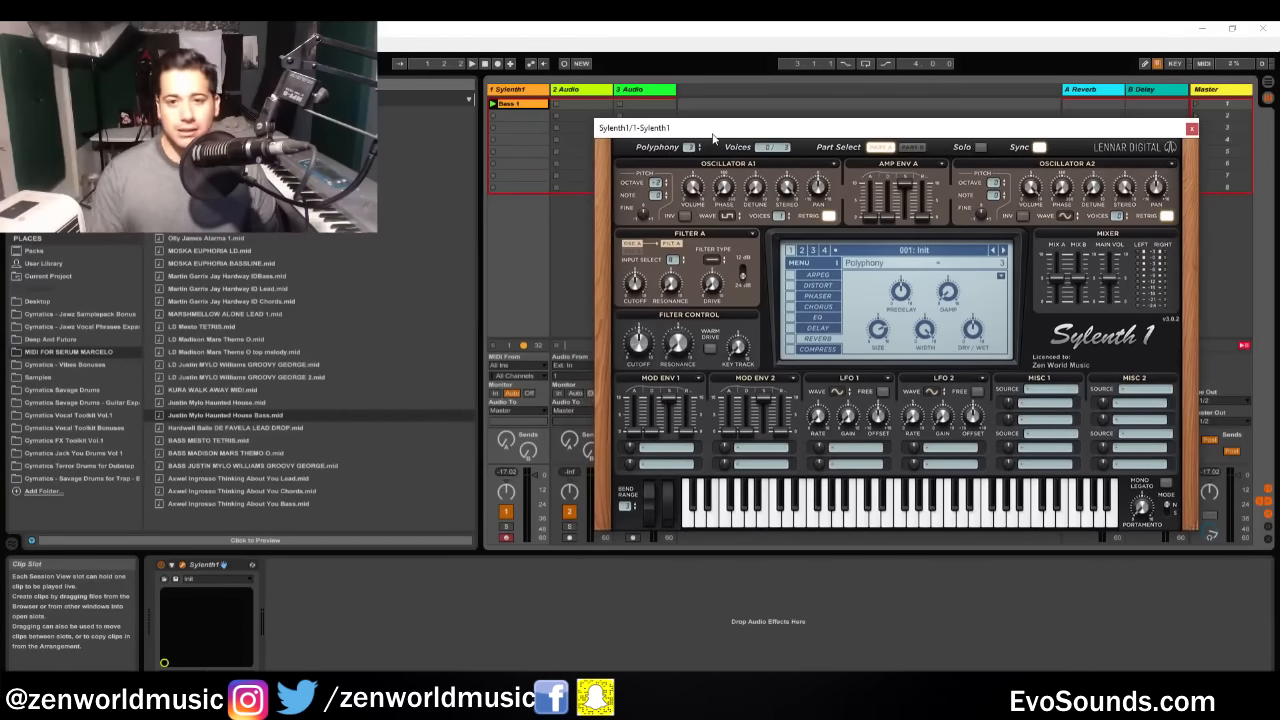
pyautogui.press('space')
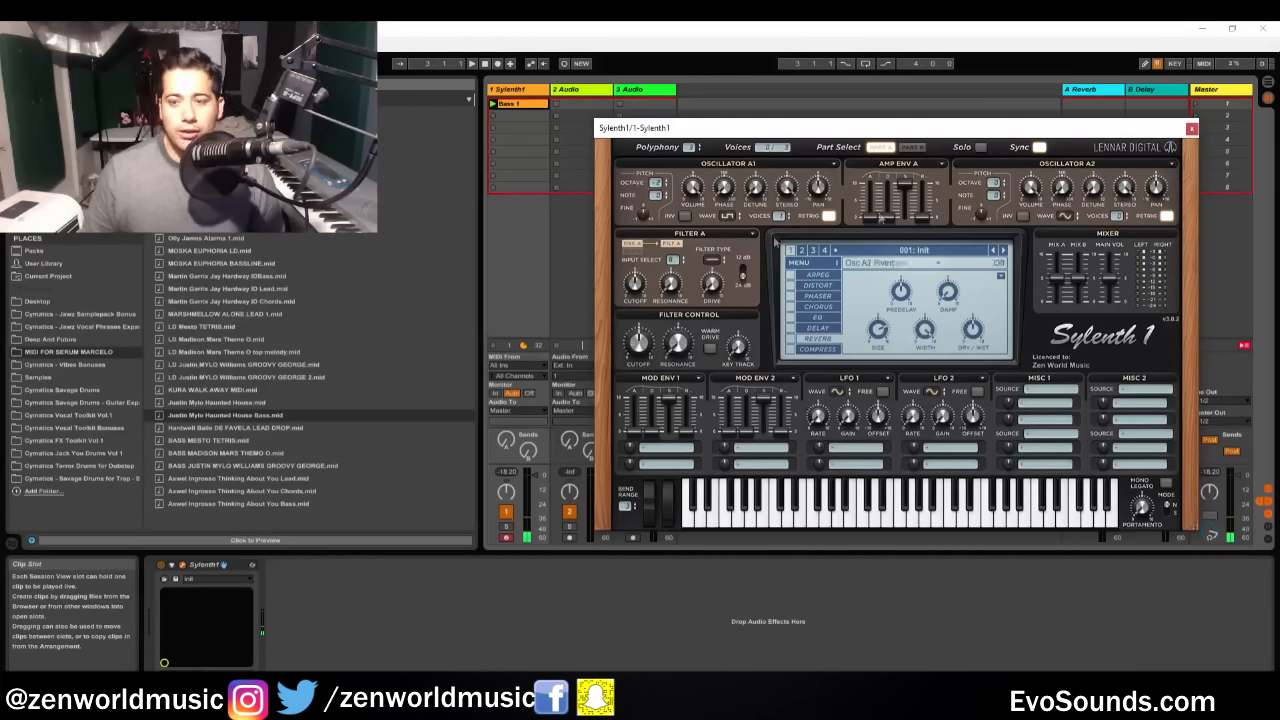
# - Set Filter A to low-pass and assign Mod Env 2 to Cutoff A and B, auditioning the bass
pyautogui.click(716, 260)
pyautogui.click(730, 282)
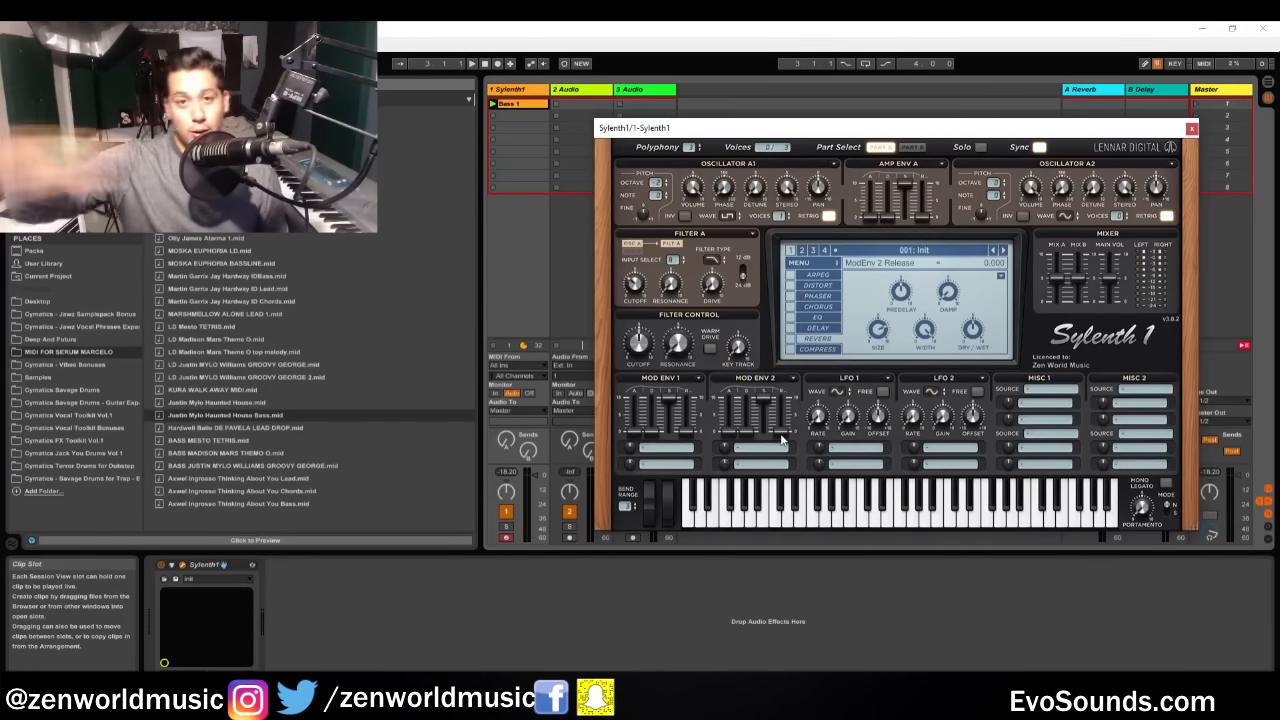
pyautogui.click(742, 448)
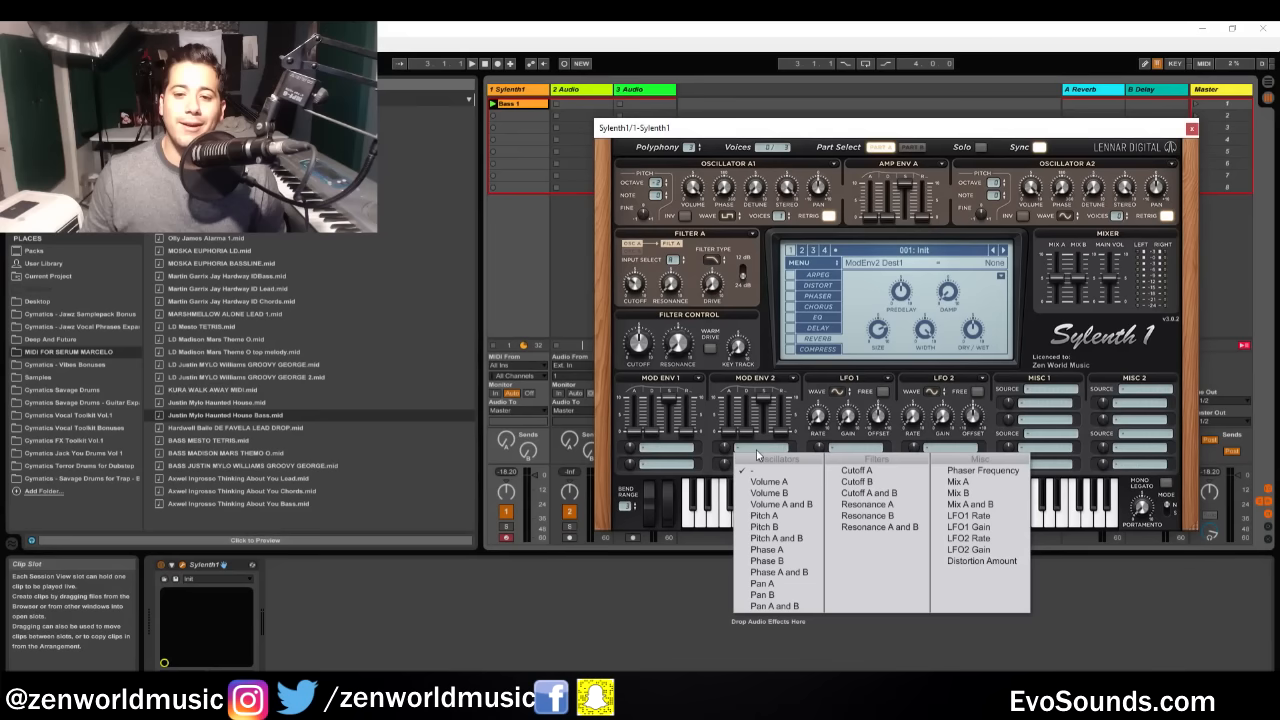
pyautogui.click(869, 493)
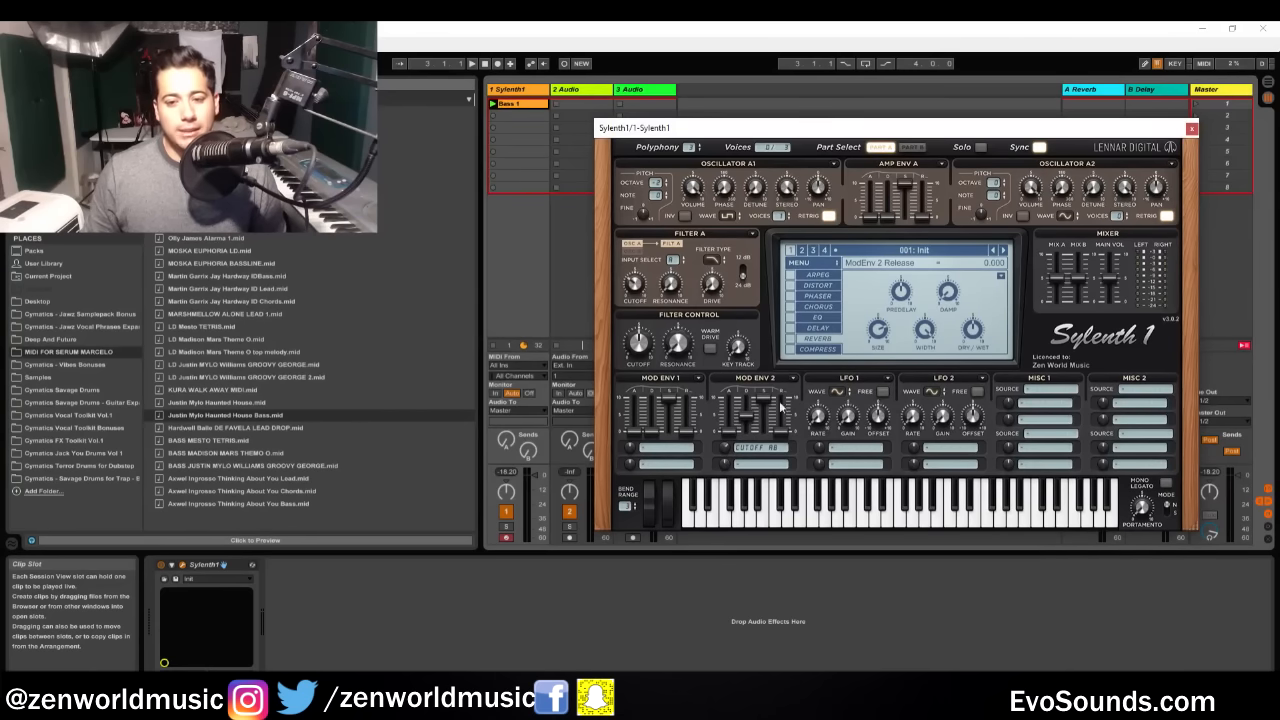
pyautogui.press('space')
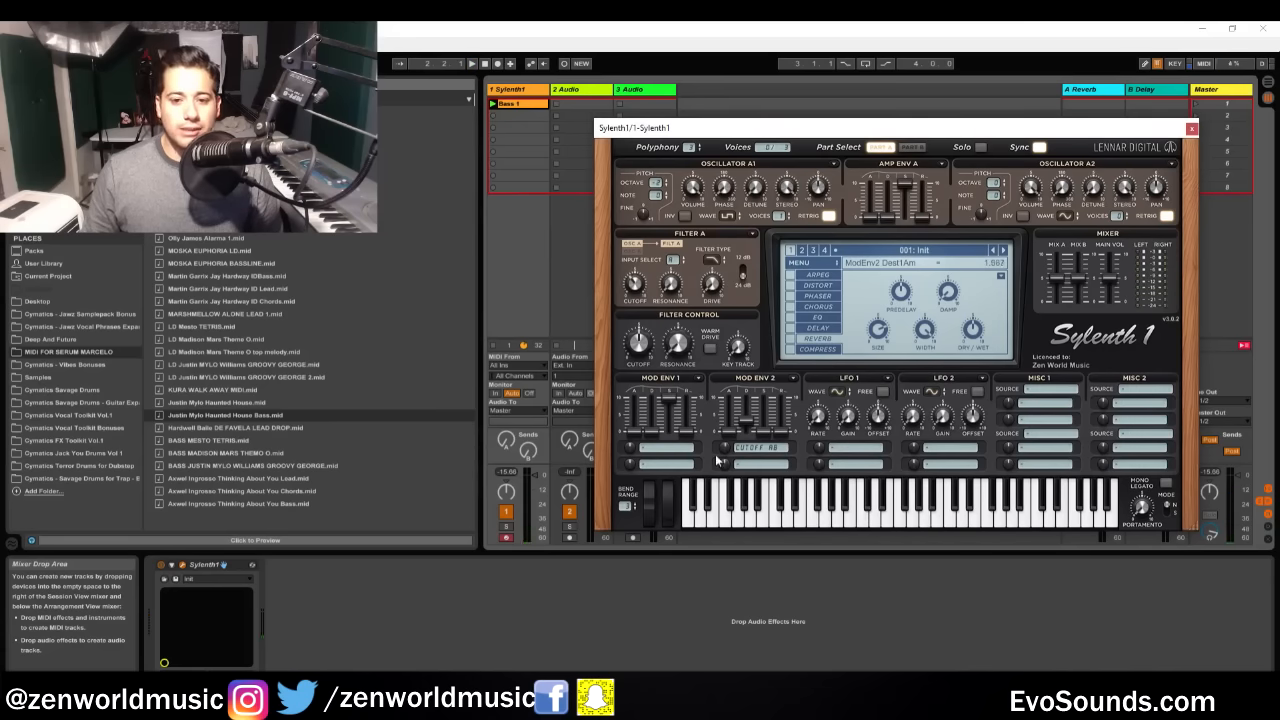
# - Set the Mod Env 2 modulation amount for Cutoff A and B to about 4.33
pyautogui.press('space')
pyautogui.moveTo(727, 448); pyautogui.dragTo(727, 457)
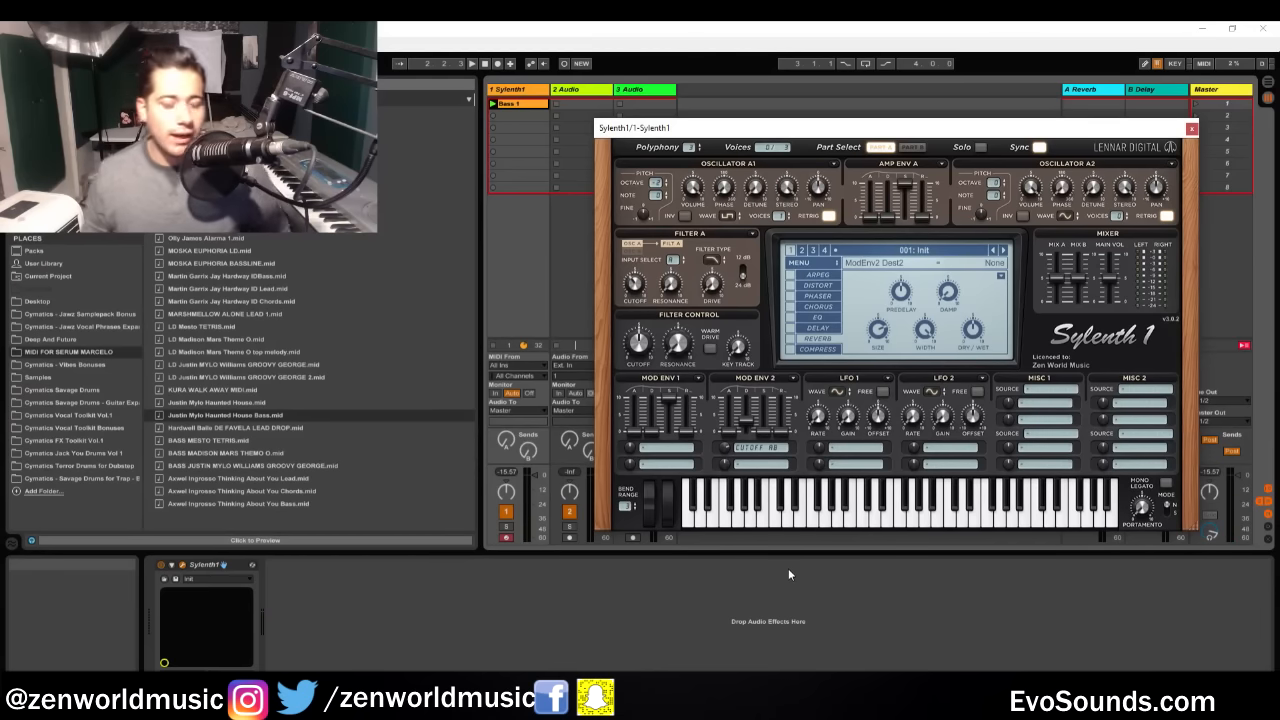
pyautogui.click(737, 451)
pyautogui.moveTo(725, 453); pyautogui.dragTo(755, 438)
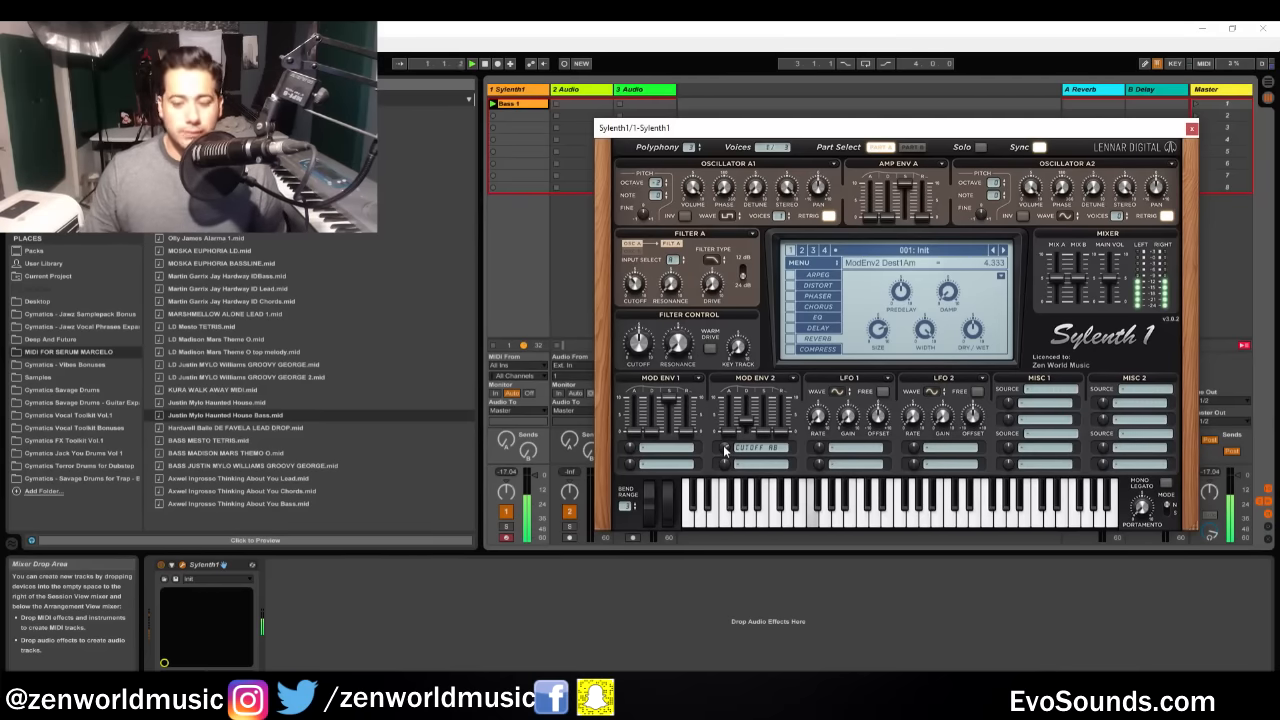
# - Enable the distortion effect with the OverDrive type and set its amount to about 4.93 during playback
pyautogui.click(800, 286)
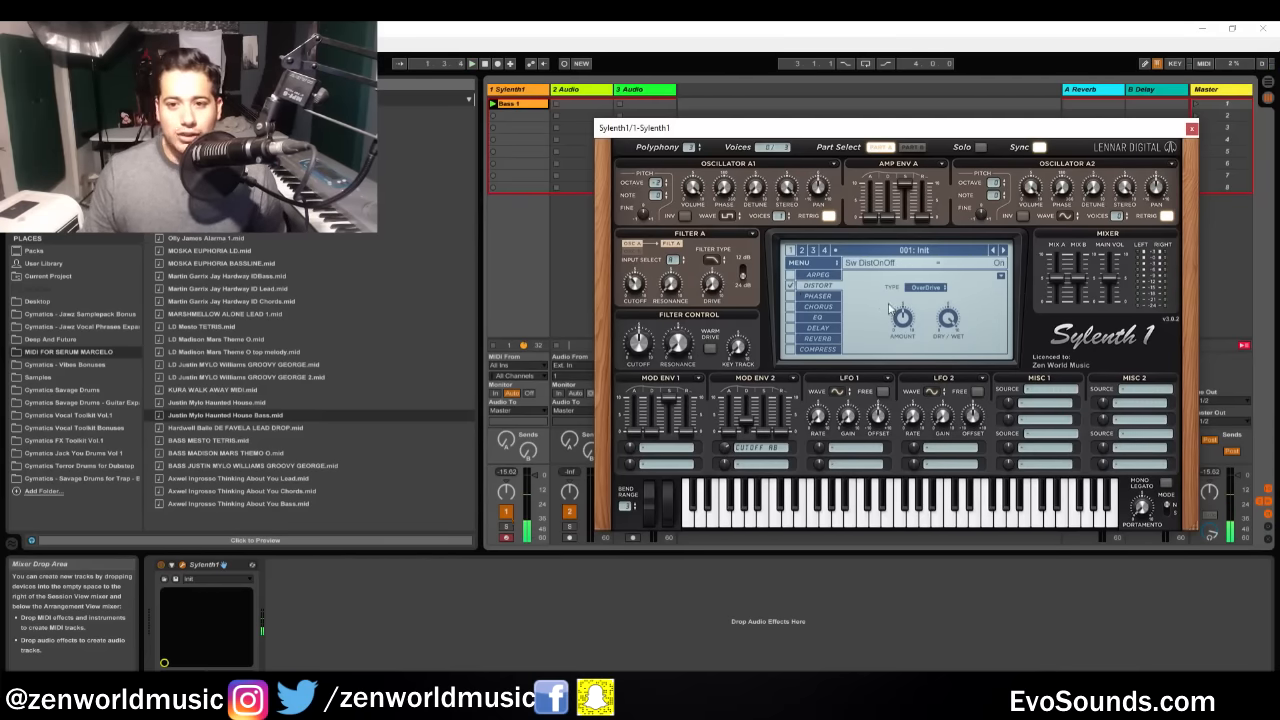
pyautogui.click(926, 287)
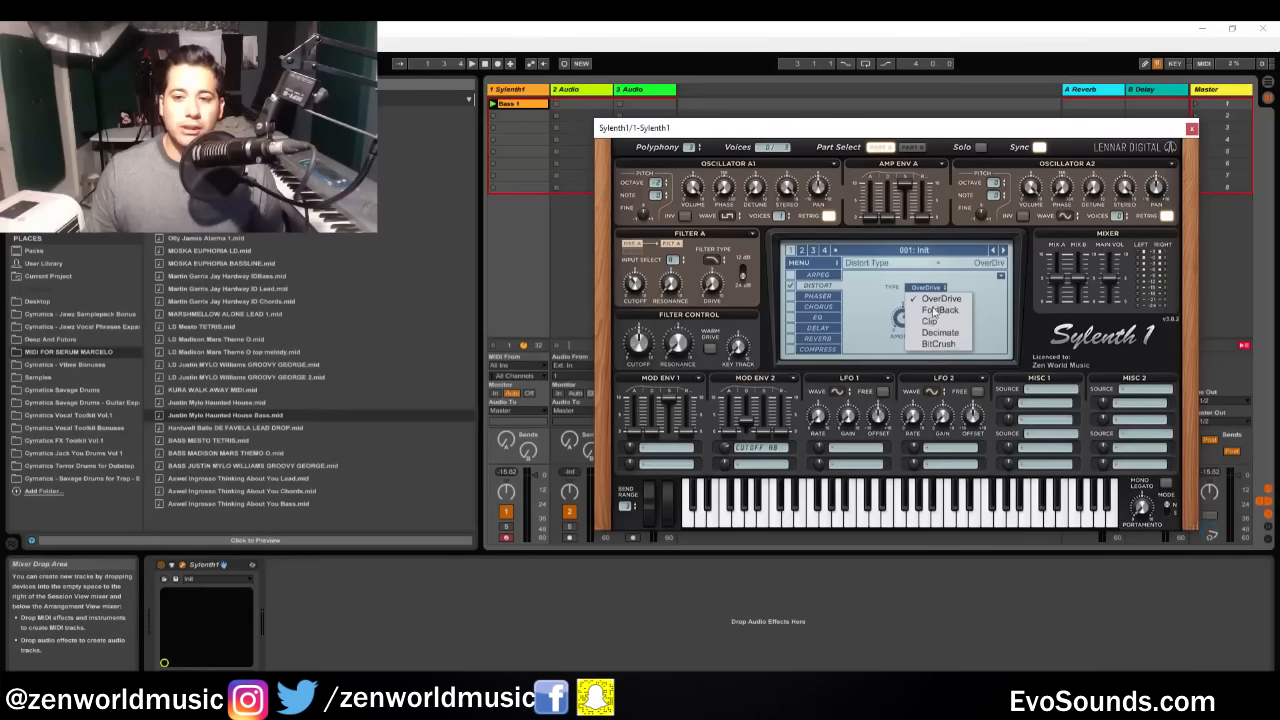
pyautogui.click(878, 310)
pyautogui.press('space')
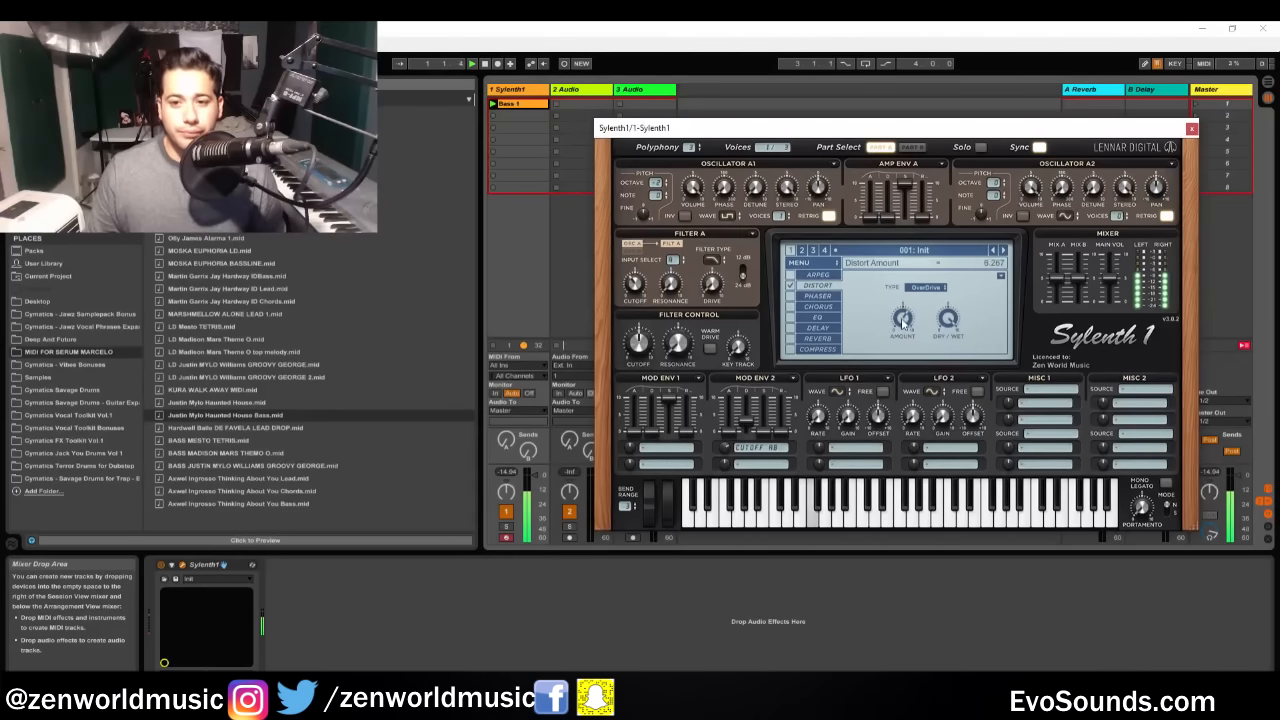
pyautogui.moveTo(891, 330); pyautogui.dragTo(841, 320)
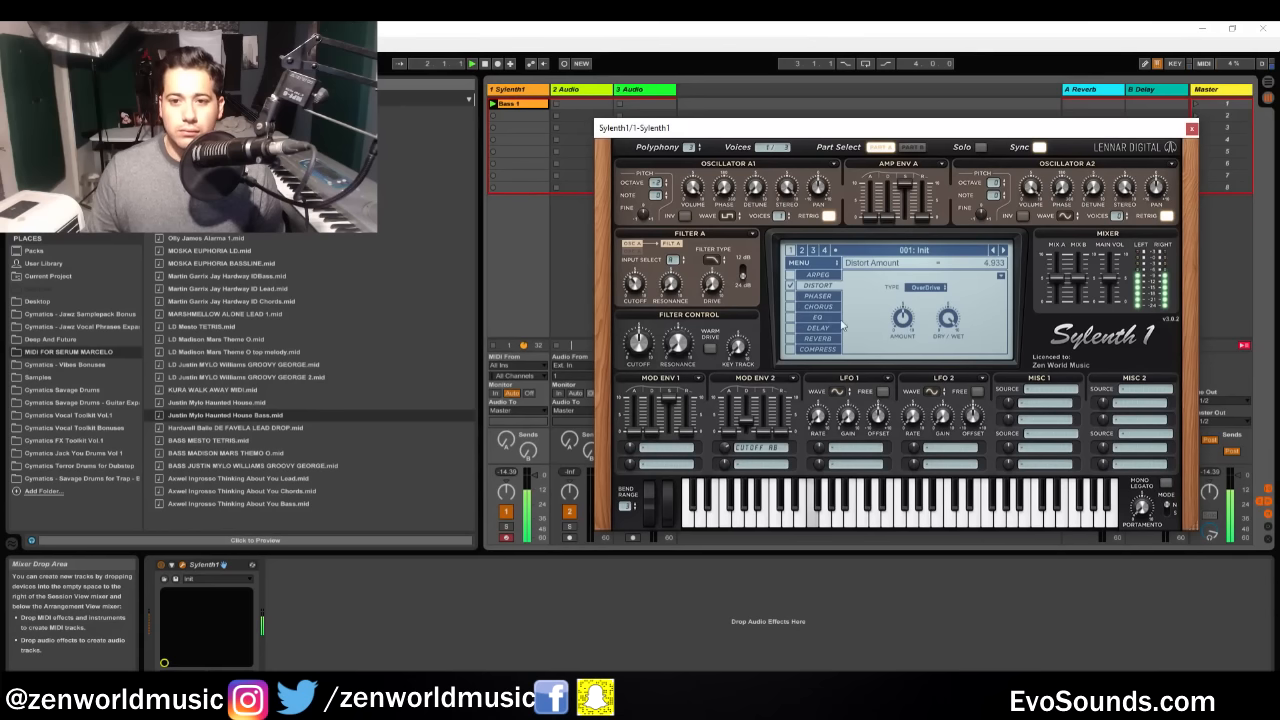
# - Enable the EQ with bass at 11.75 dB, treble at 8.85 dB and bass frequency at about 124.5 Hz
pyautogui.click(790, 318)
pyautogui.click(817, 317)
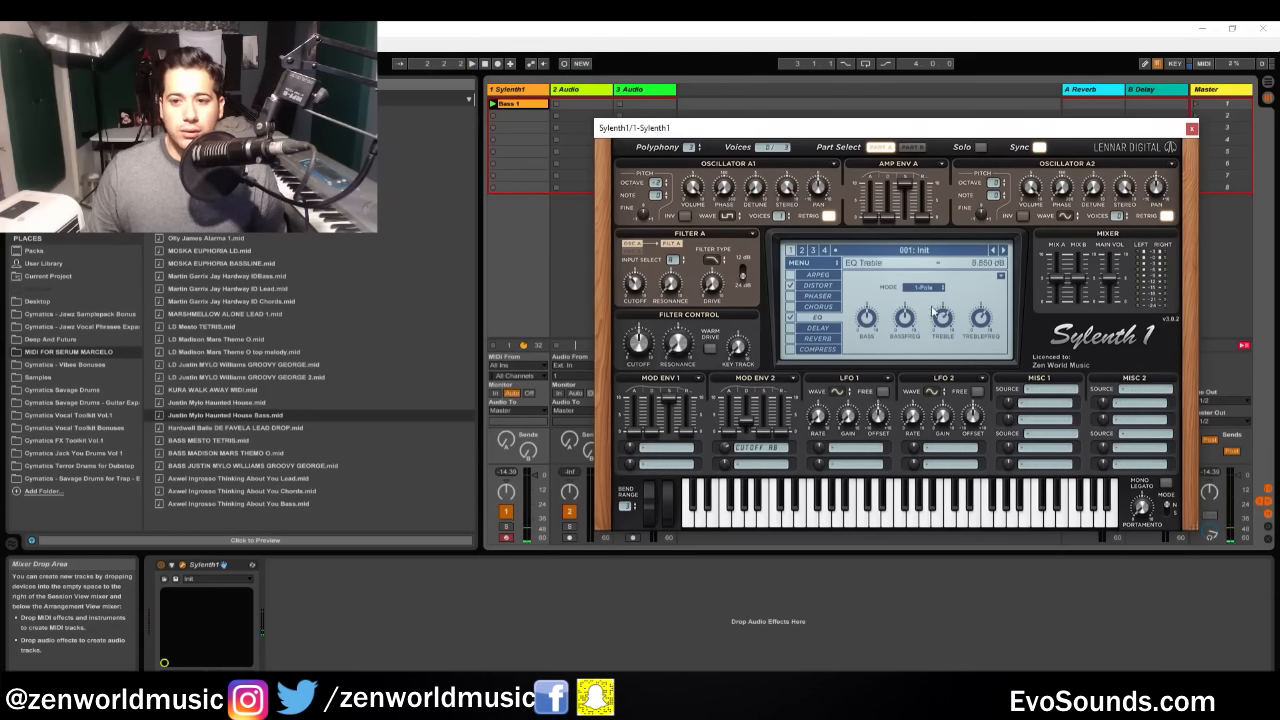
pyautogui.press('space')
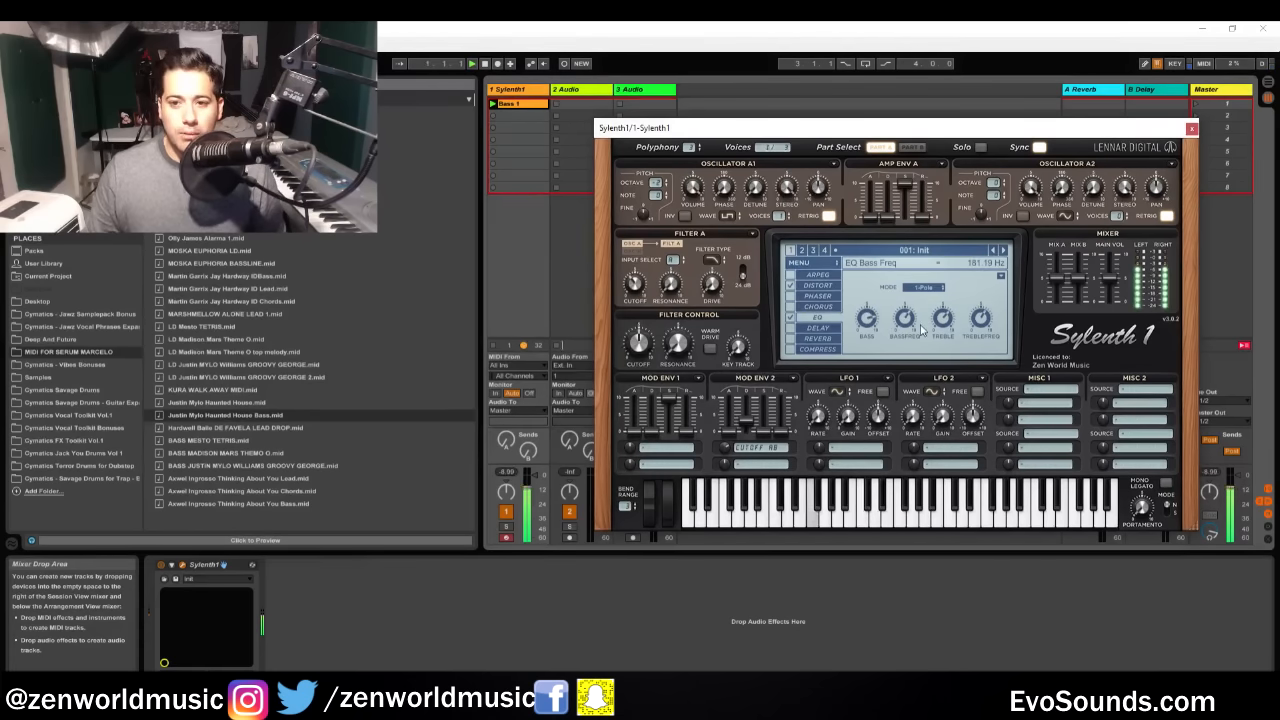
pyautogui.moveTo(922, 330); pyautogui.dragTo(893, 335)
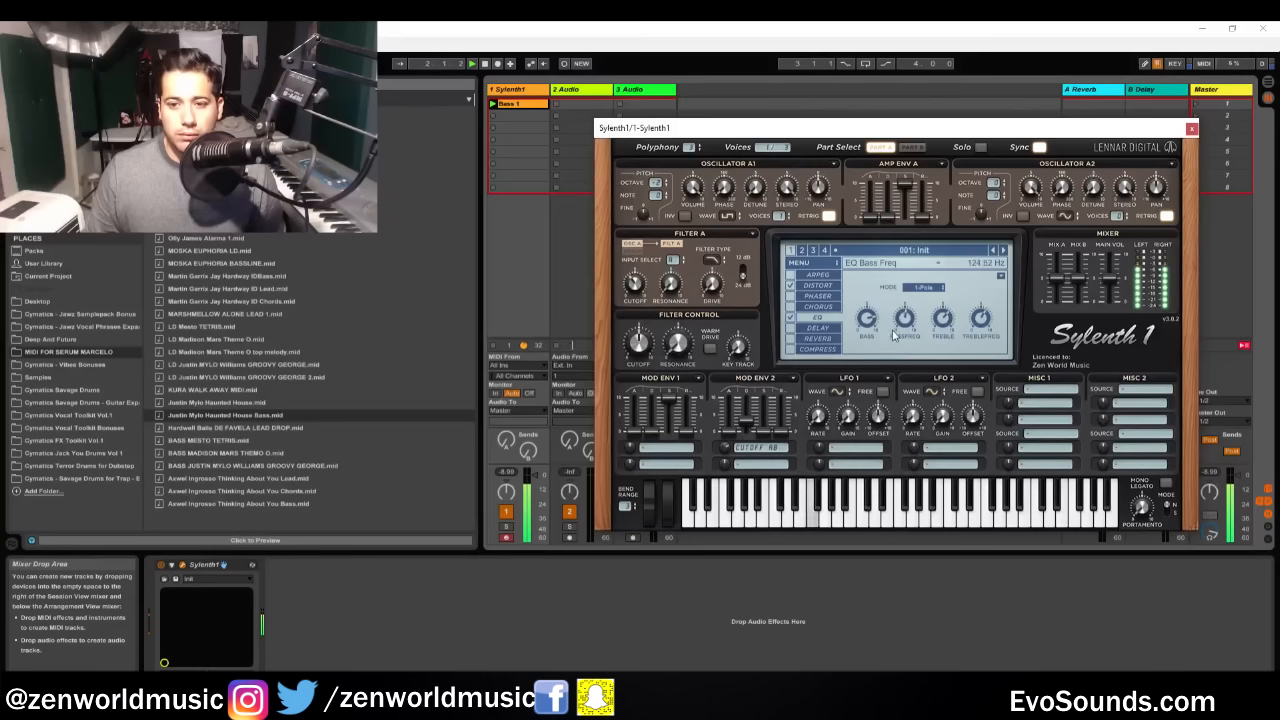
# - Compare the bass with the EQ switched off and on, leaving the EQ enabled
pyautogui.click(792, 319)
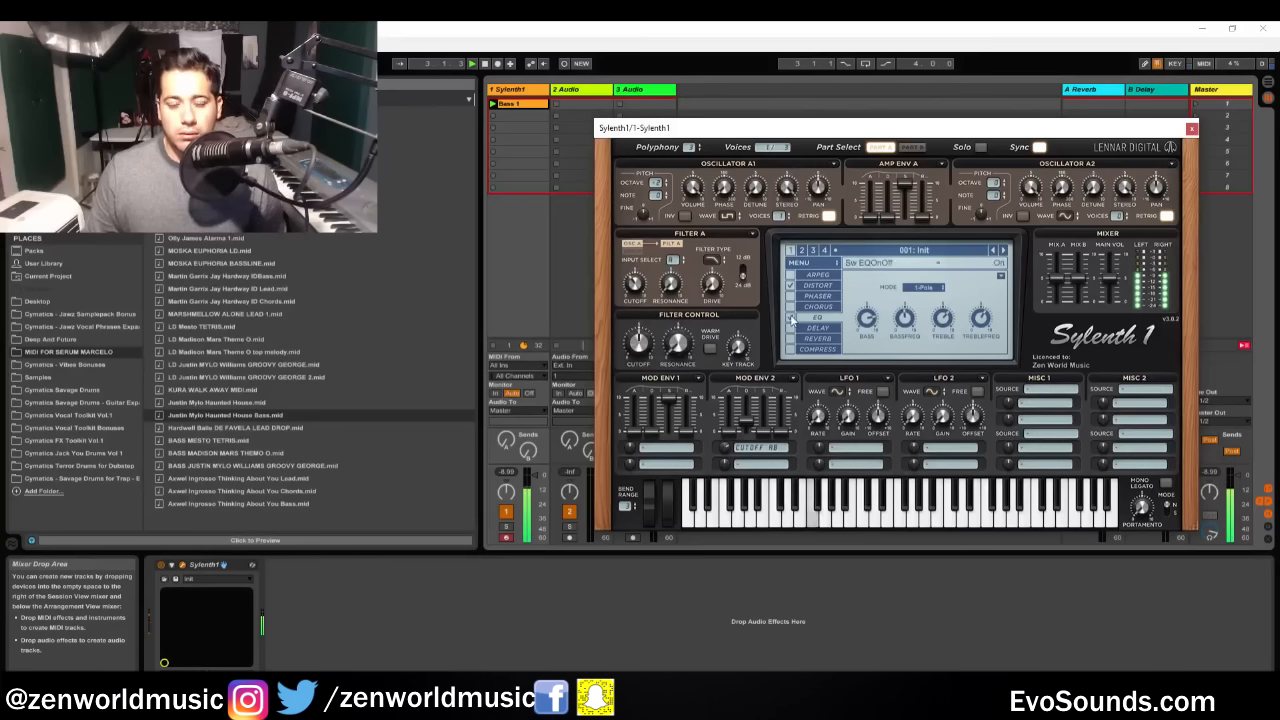
pyautogui.click(792, 319)
pyautogui.click(986, 318)
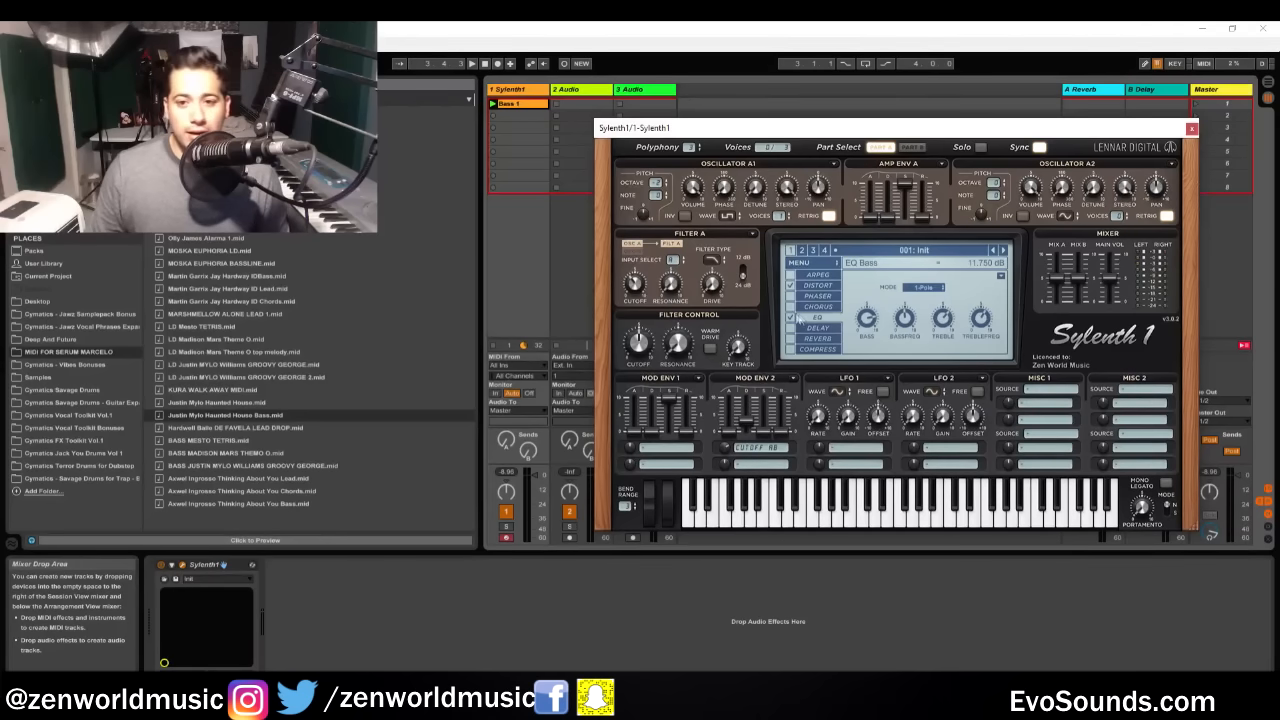
pyautogui.click(792, 319)
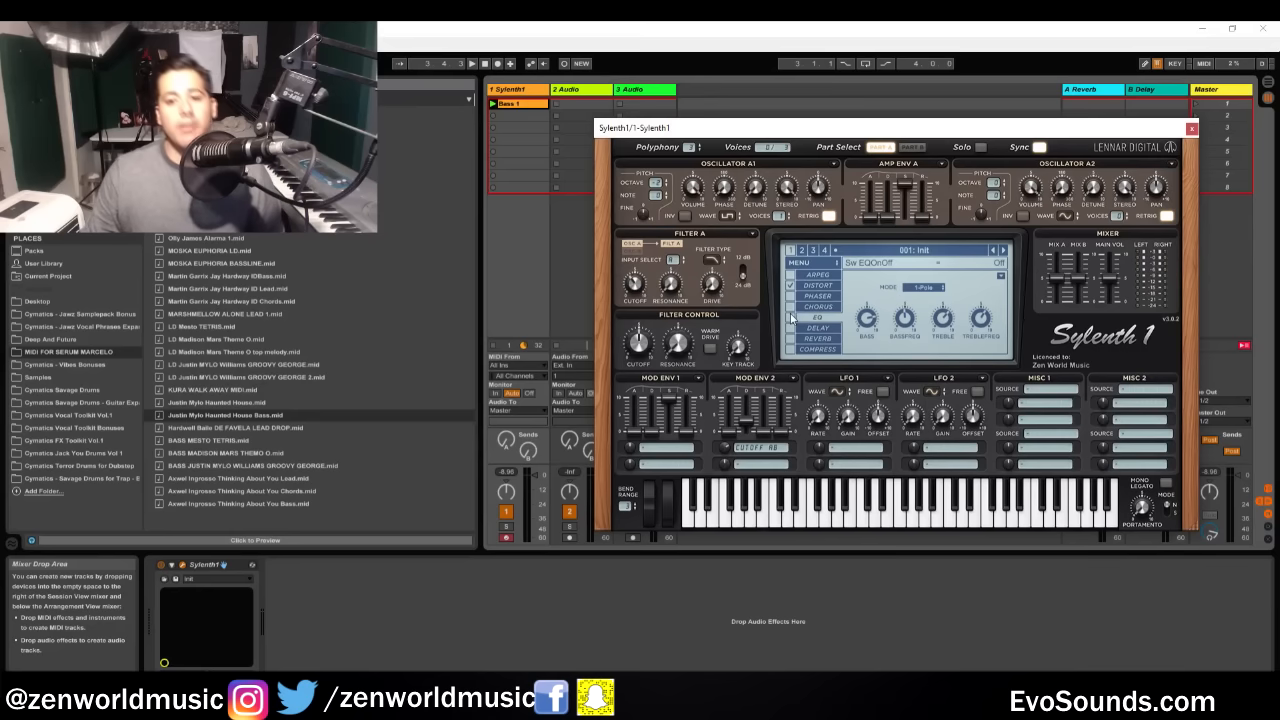
pyautogui.press('space')
pyautogui.click(792, 319)
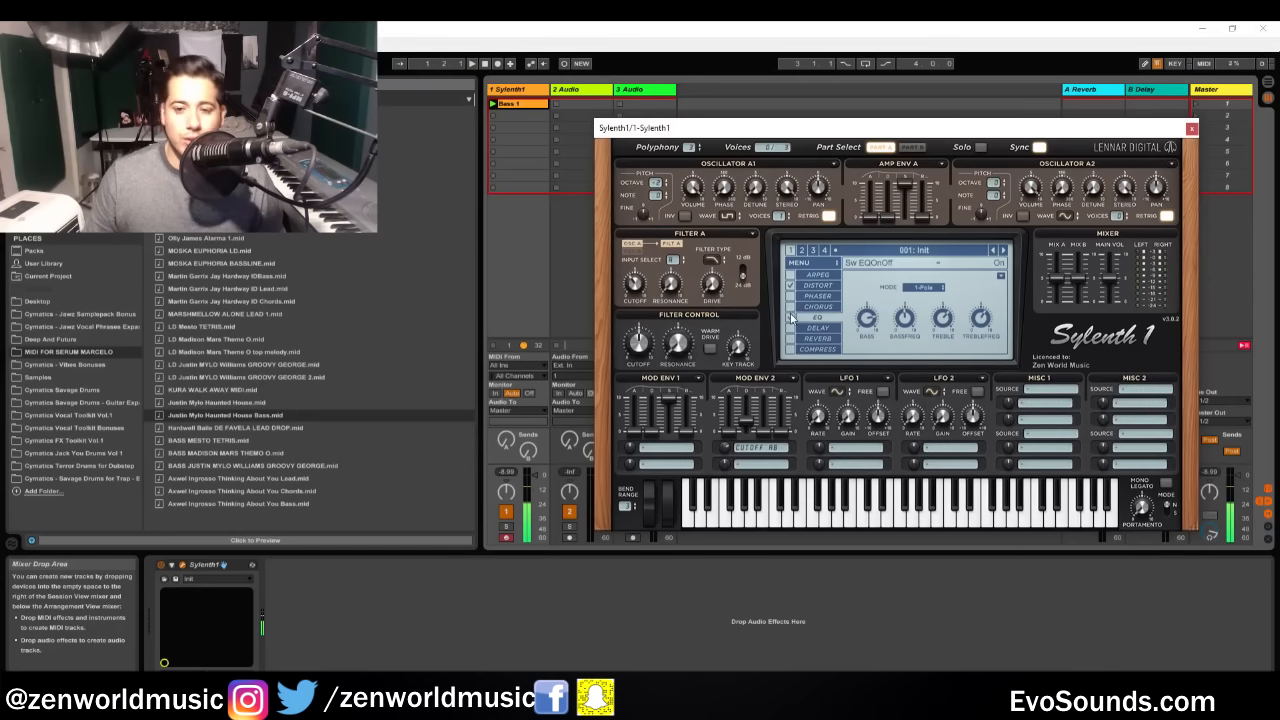
pyautogui.click(791, 318)
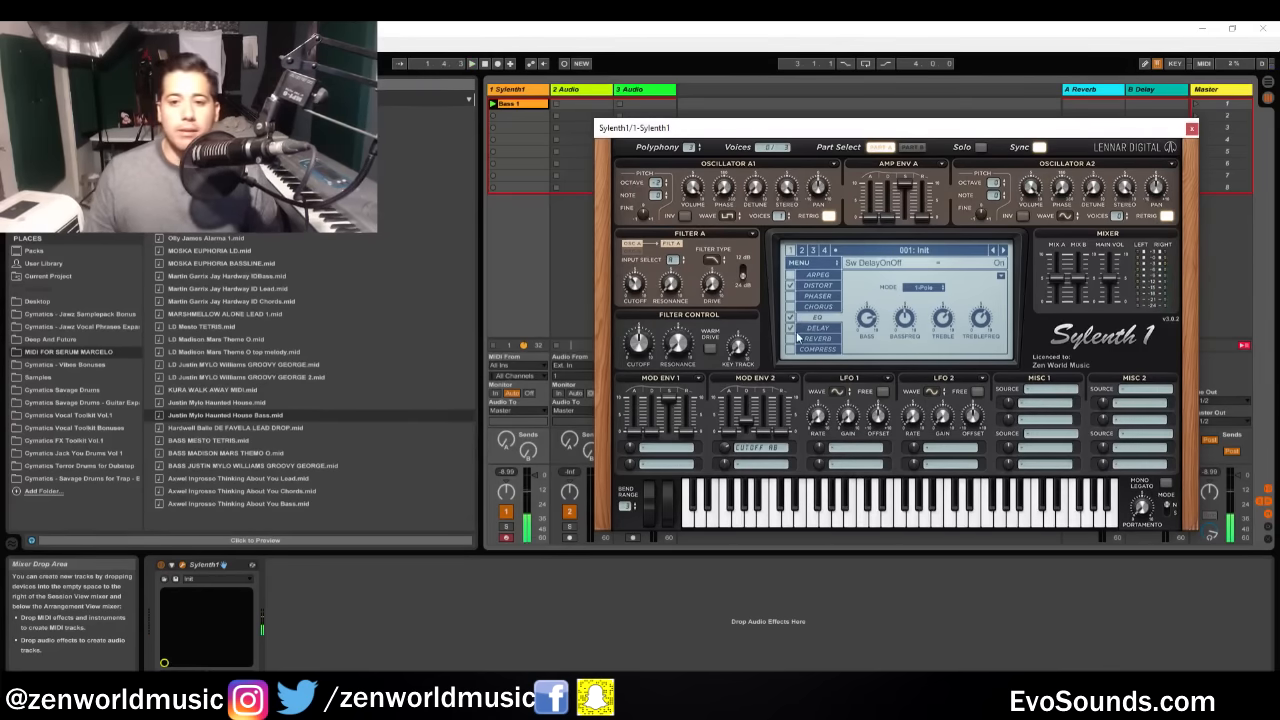
# - Enable the delay, check the reverb settings without enabling it, and enable the compressor
pyautogui.click(791, 328)
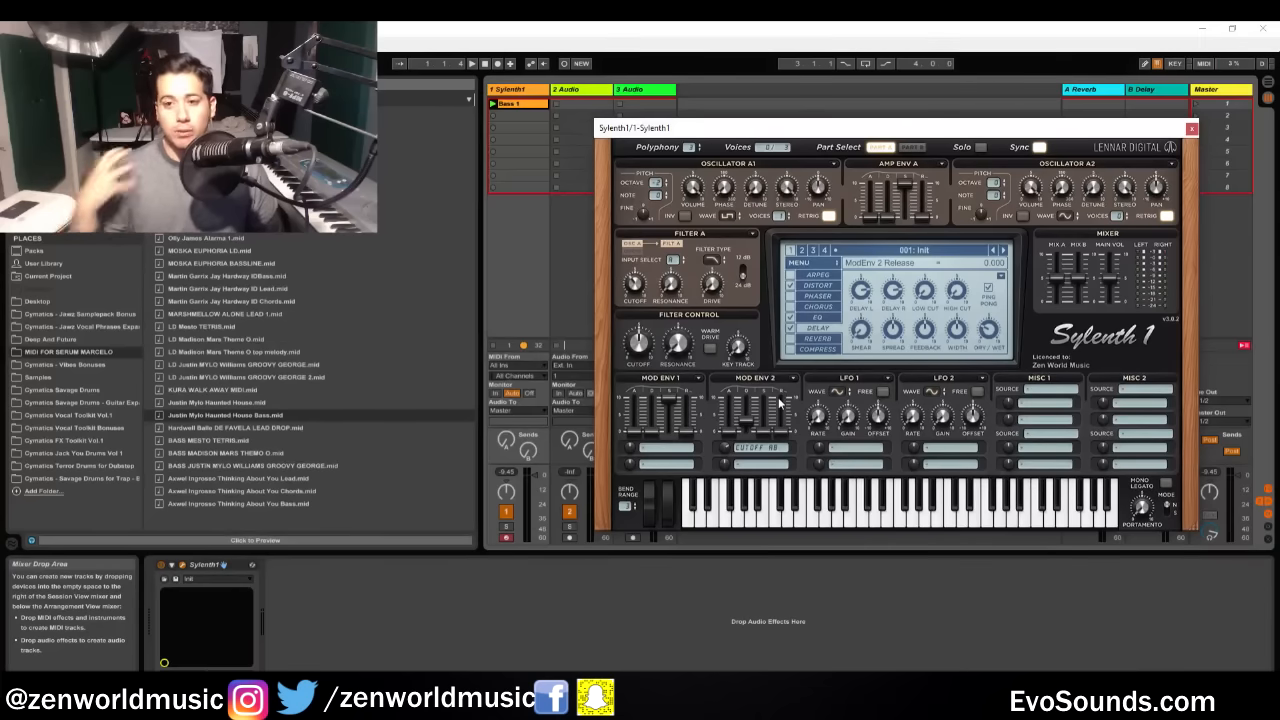
pyautogui.click(808, 340)
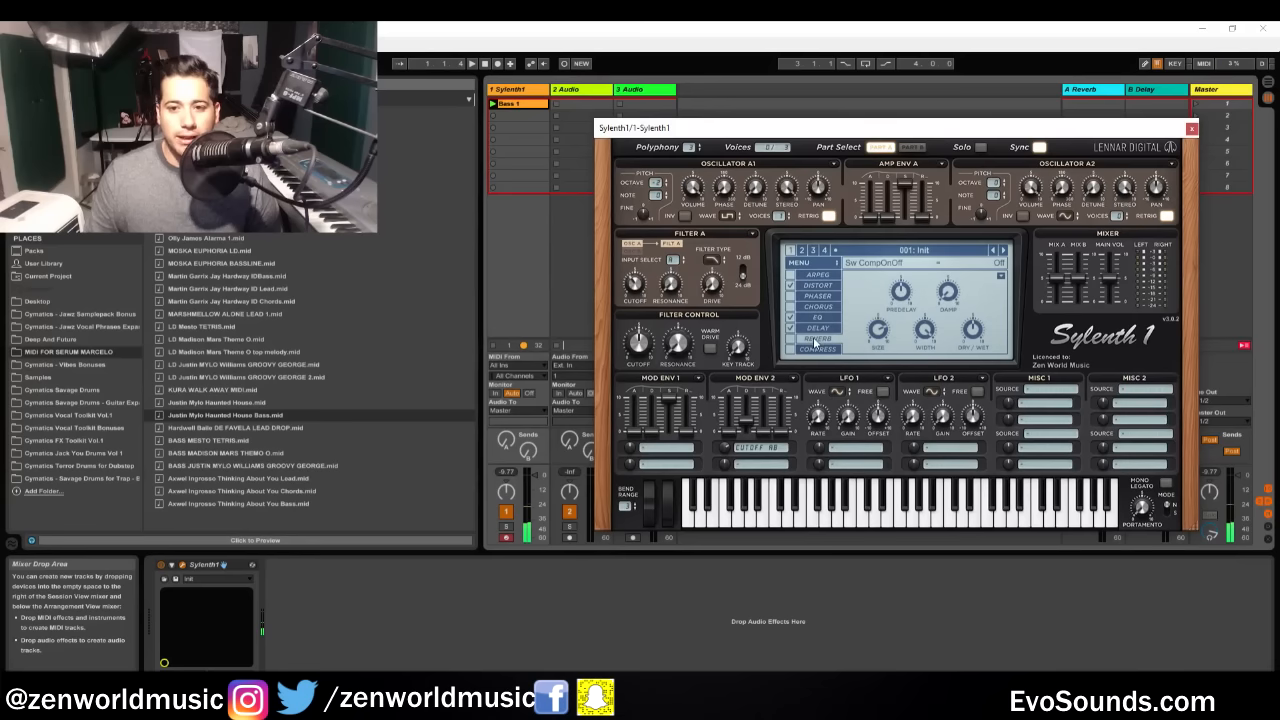
pyautogui.click(810, 349)
pyautogui.click(810, 340)
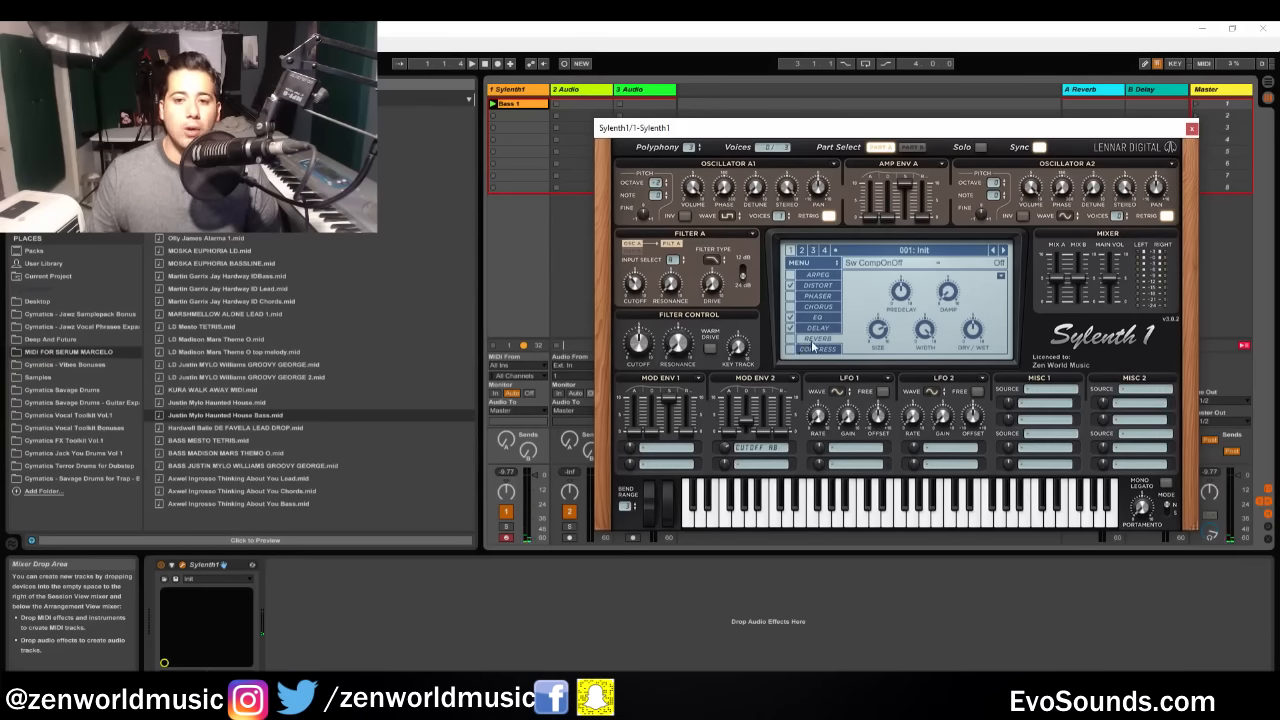
pyautogui.click(818, 349)
# - Audition the bass, turn on Mono Legato and switch the portamento mode to S
pyautogui.press('space')
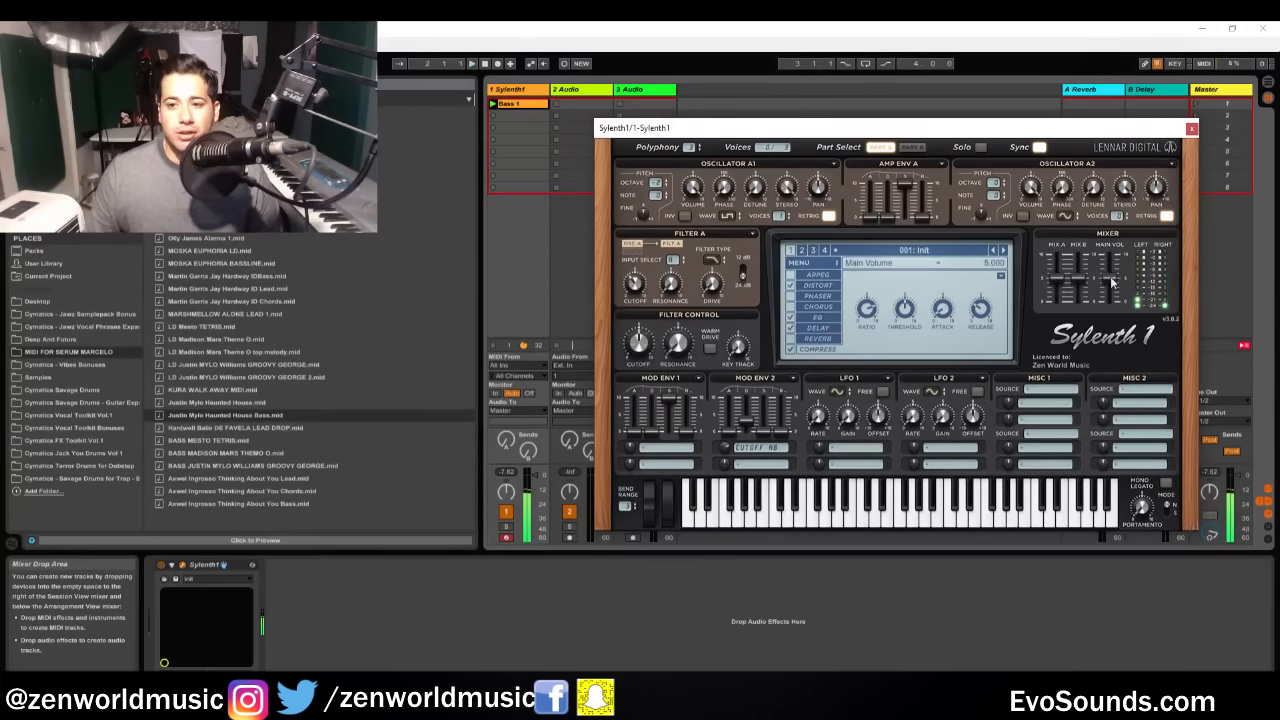
pyautogui.click(1165, 483)
pyautogui.click(1168, 508)
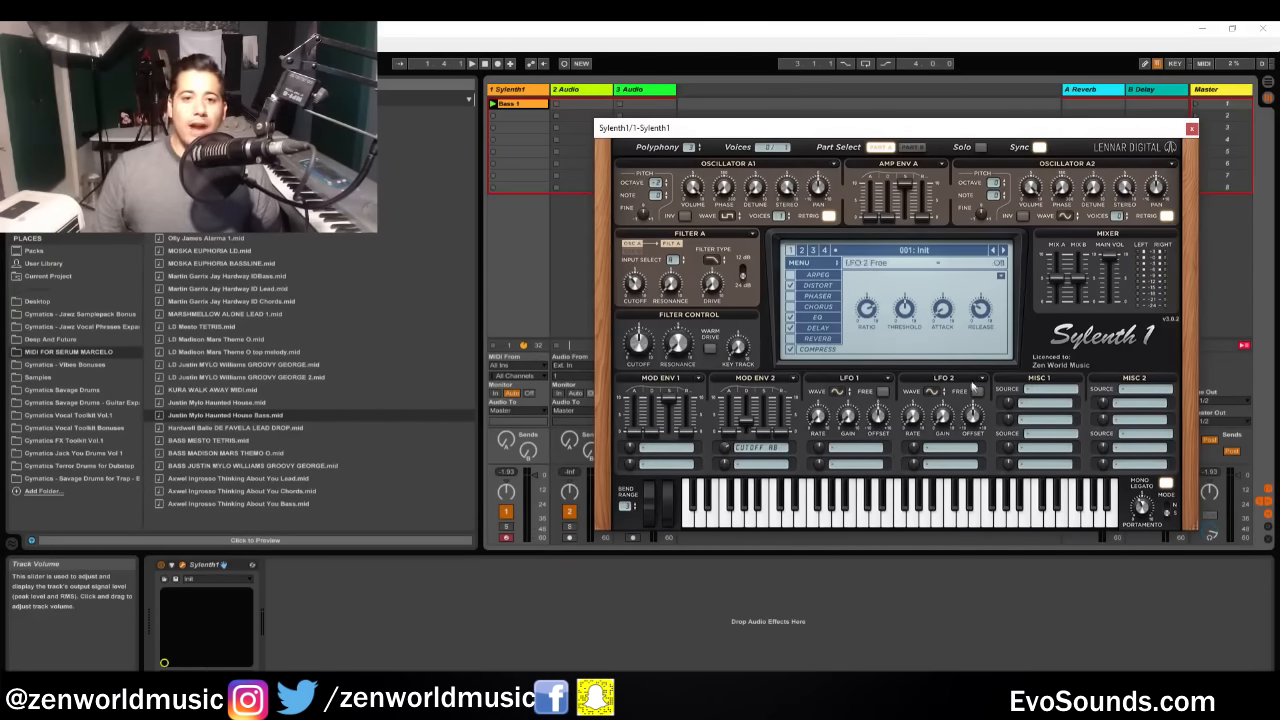
# - Open the Bass 1 clip and transpose the three highest notes in its first bar down three semitones
pyautogui.doubleClick(520, 105)
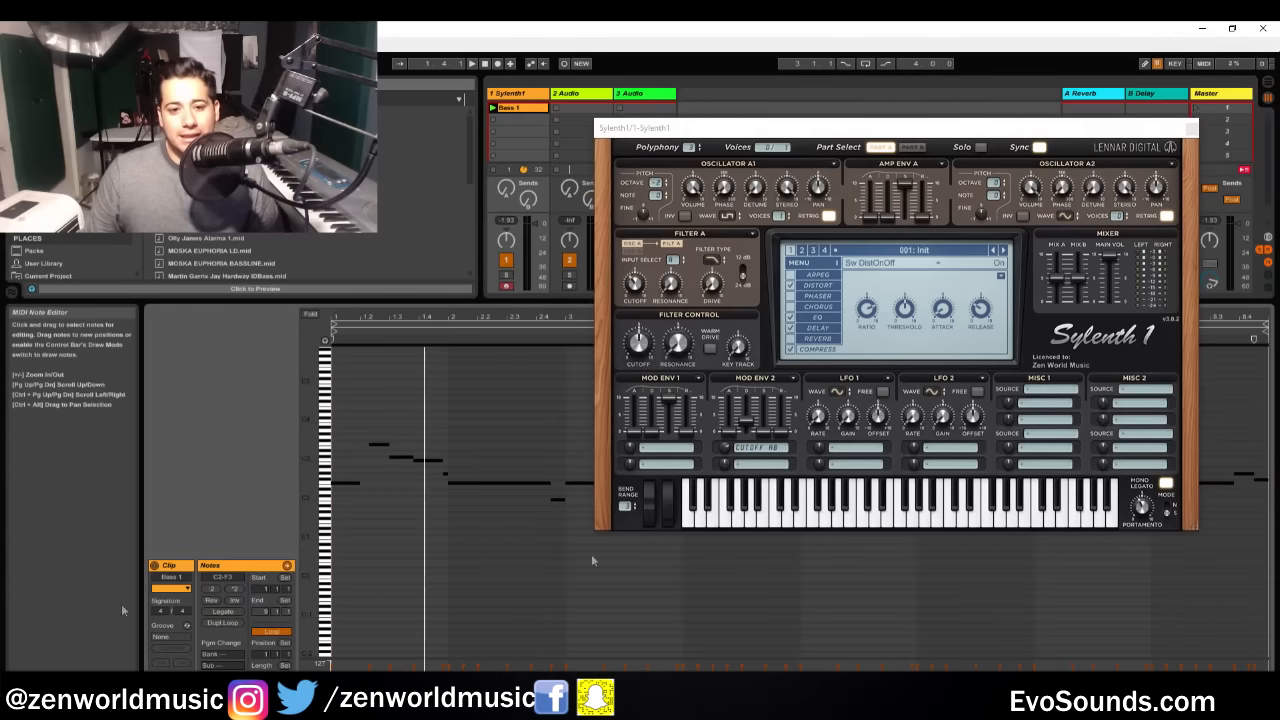
pyautogui.moveTo(379, 395); pyautogui.dragTo(542, 514)
pyautogui.moveTo(374, 427); pyautogui.dragTo(490, 468)
pyautogui.press('Down')
pyautogui.press('Down')
pyautogui.press('Down')
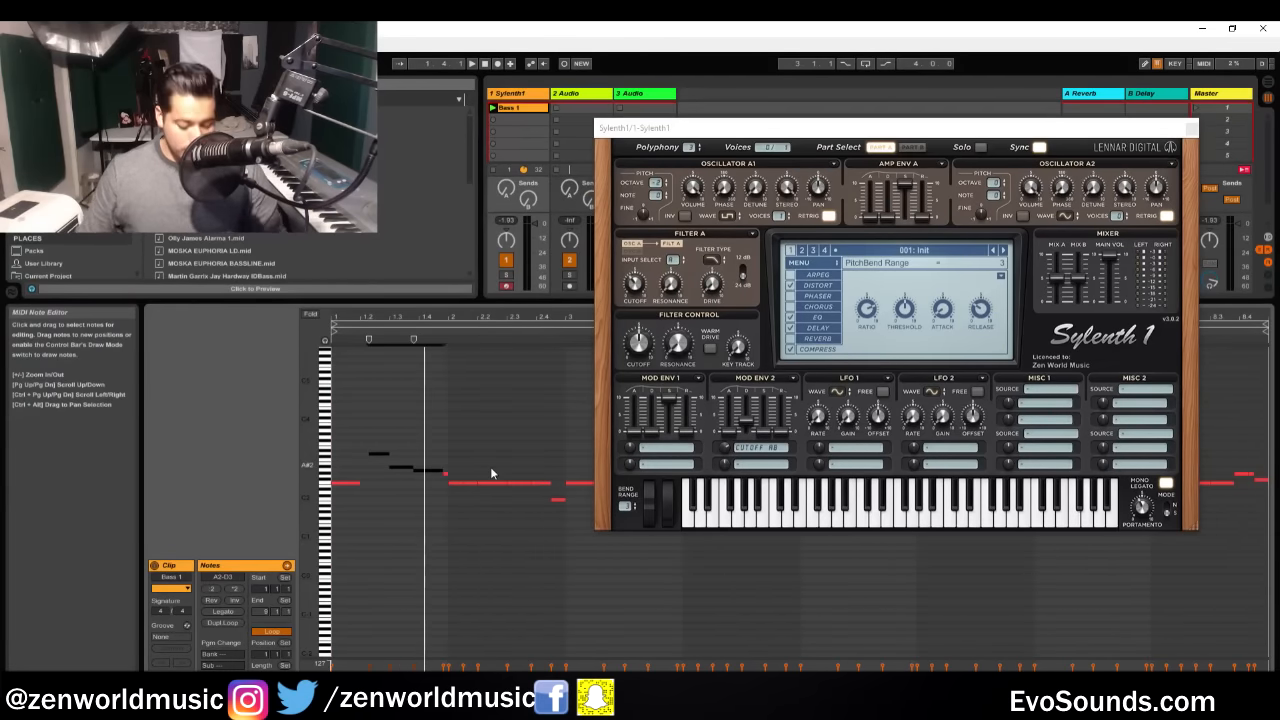
# - Collapse the MIDI note editor and reposition the Sylenth1 window over the session view
pyautogui.moveTo(745, 128); pyautogui.dragTo(748, 127)
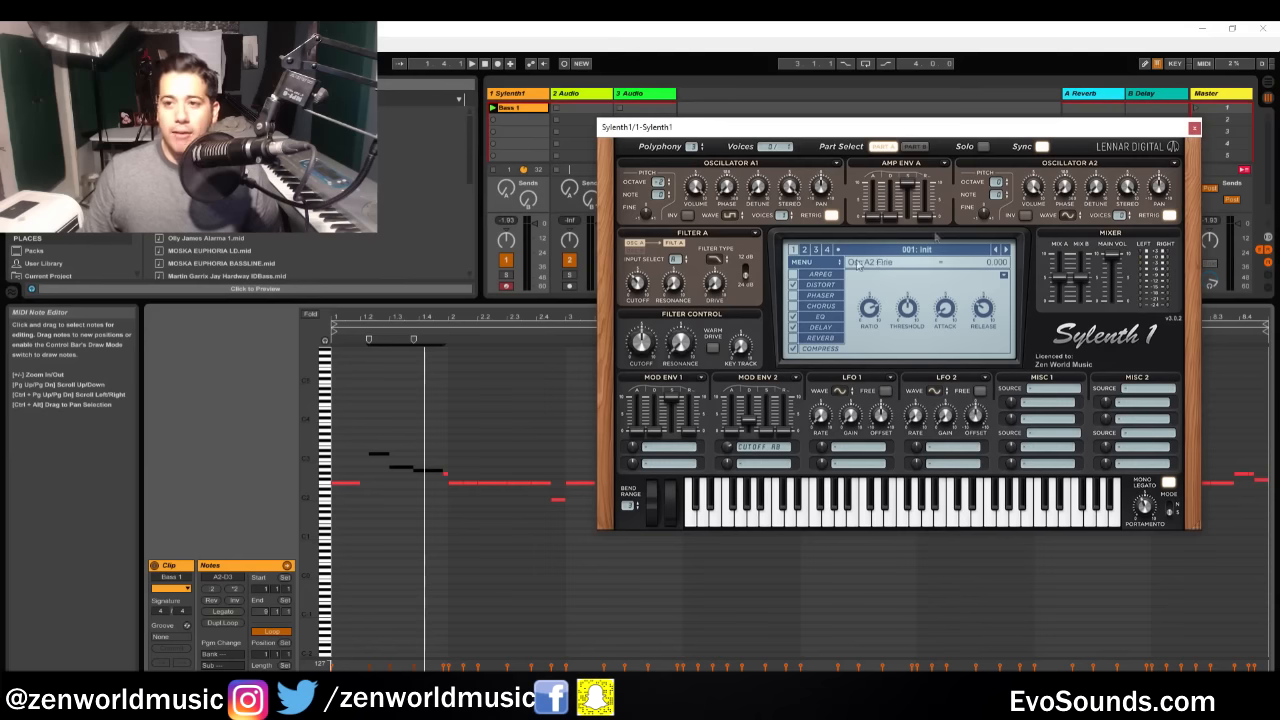
pyautogui.moveTo(583, 302); pyautogui.dragTo(583, 690)
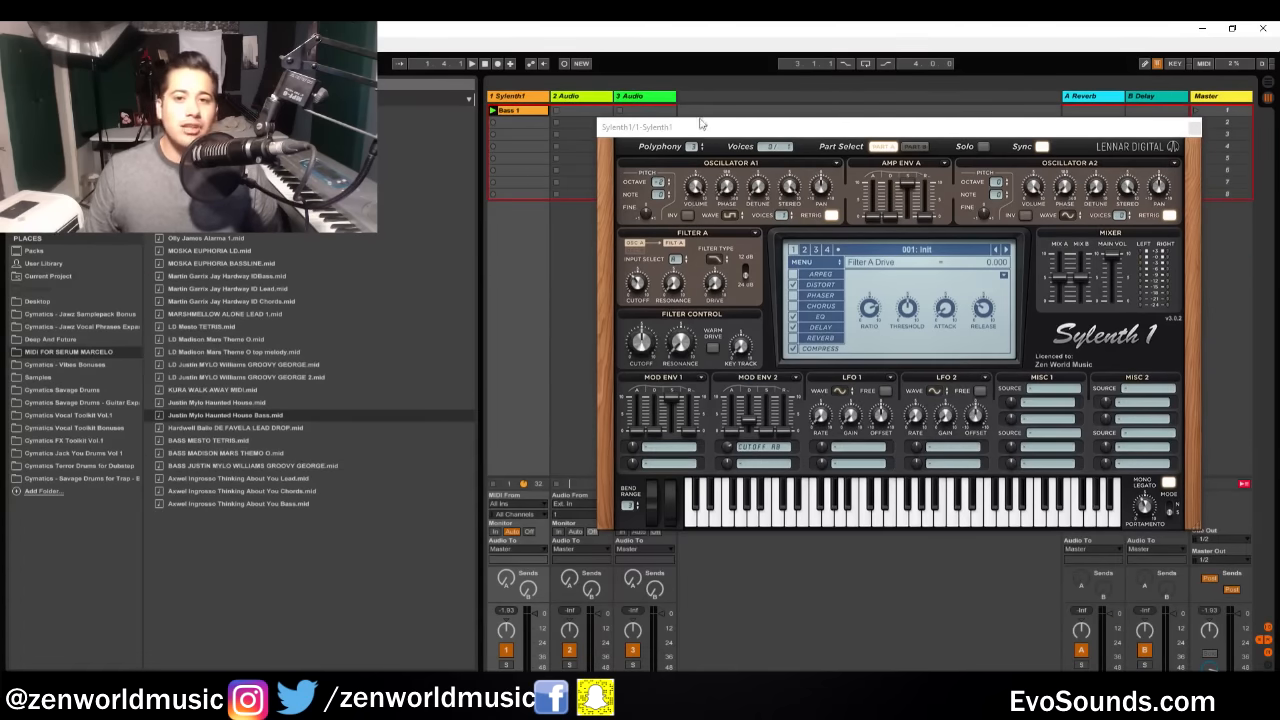
pyautogui.moveTo(628, 131); pyautogui.dragTo(591, 129)
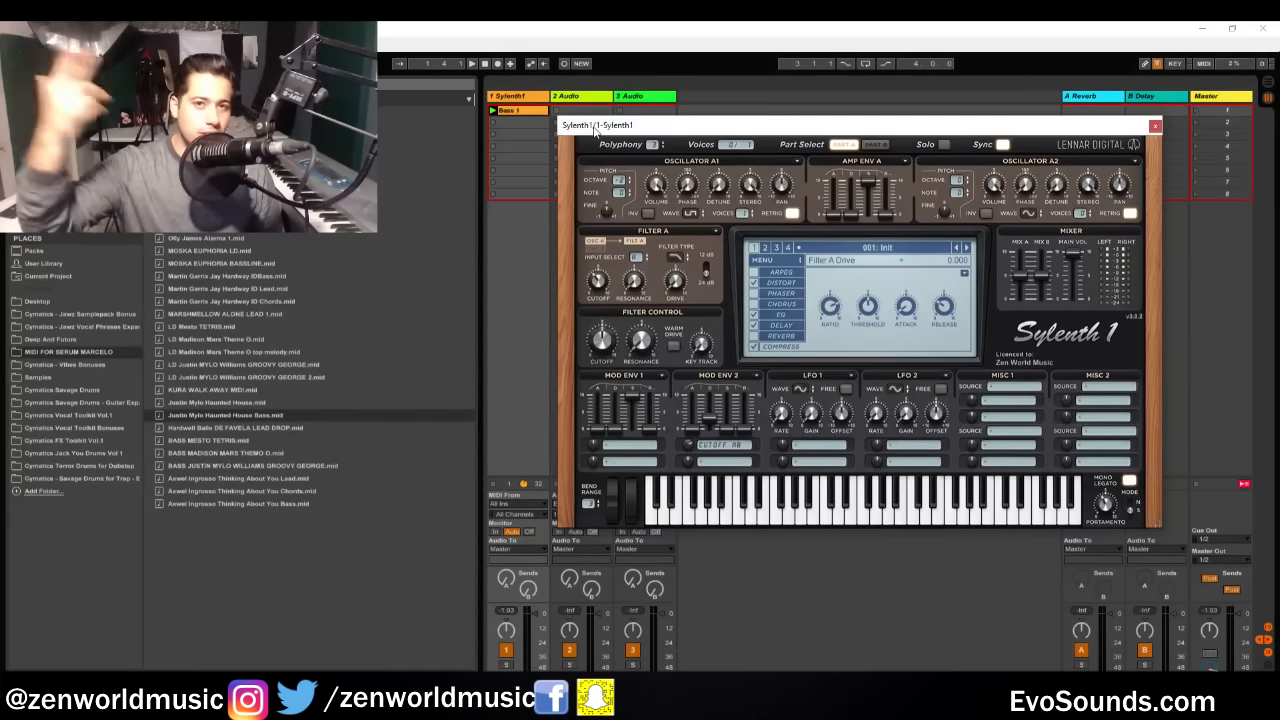
pyautogui.moveTo(609, 131); pyautogui.dragTo(627, 125)
pyautogui.click(577, 700)
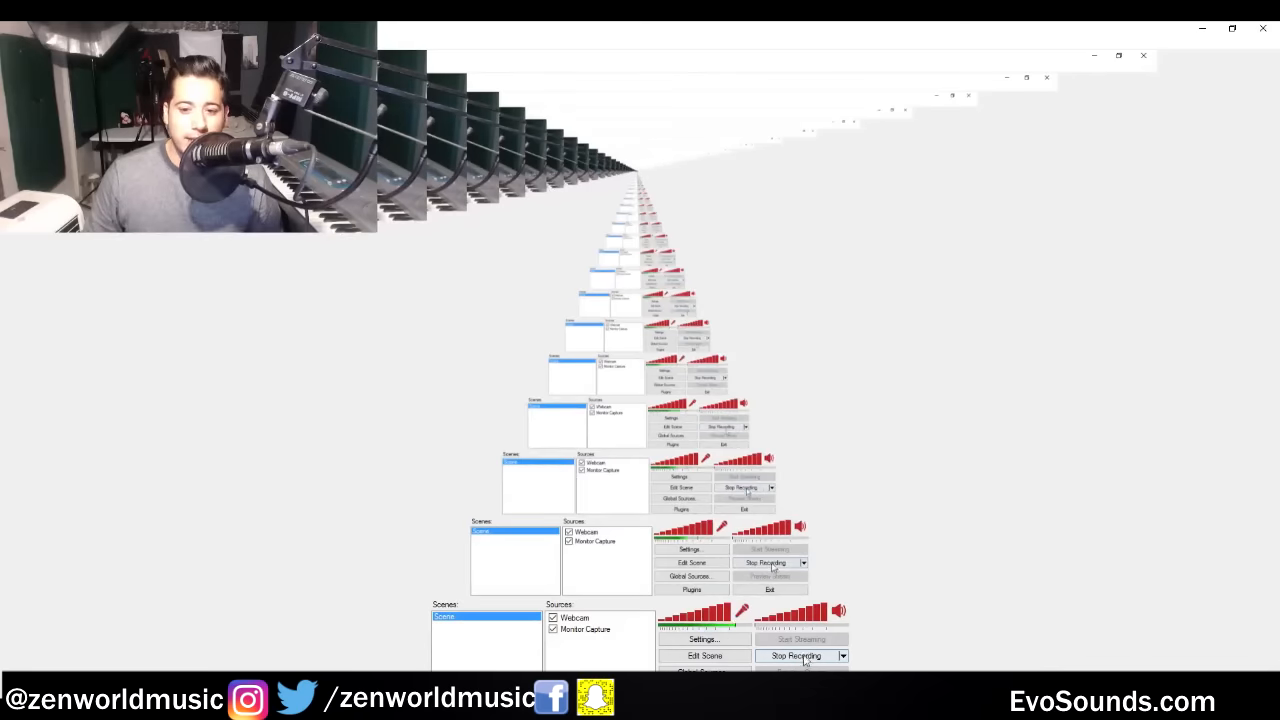